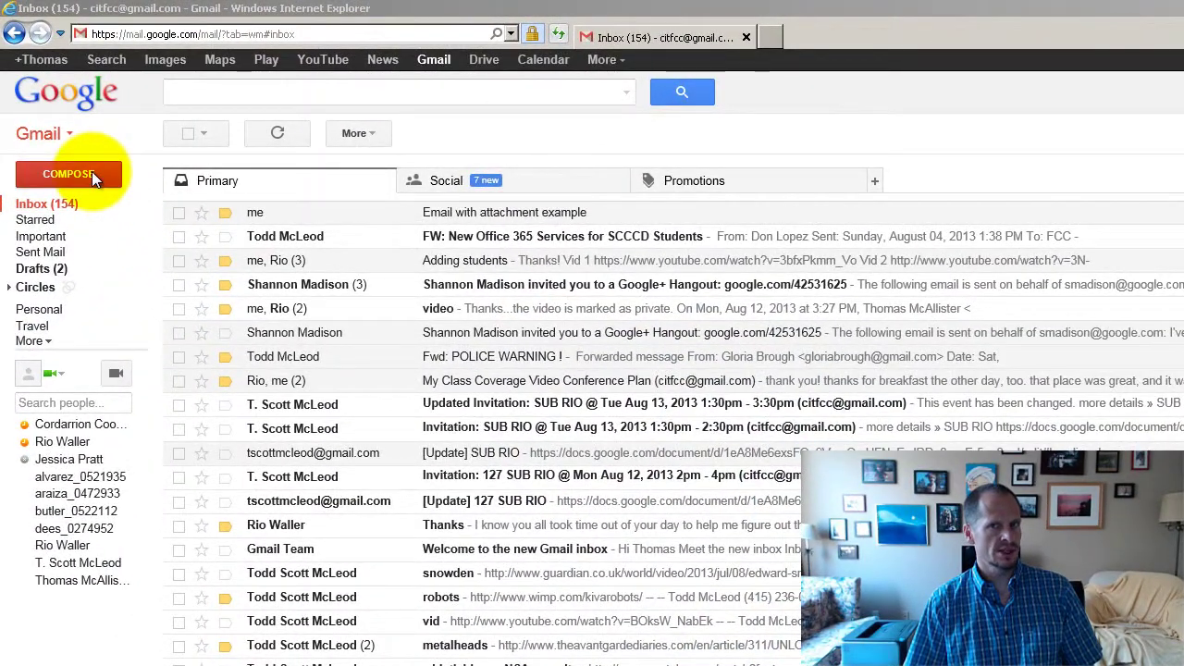
- Open a blank New Message window with the Compose button
{"action": "left_click", "coordinate": [92, 173]}
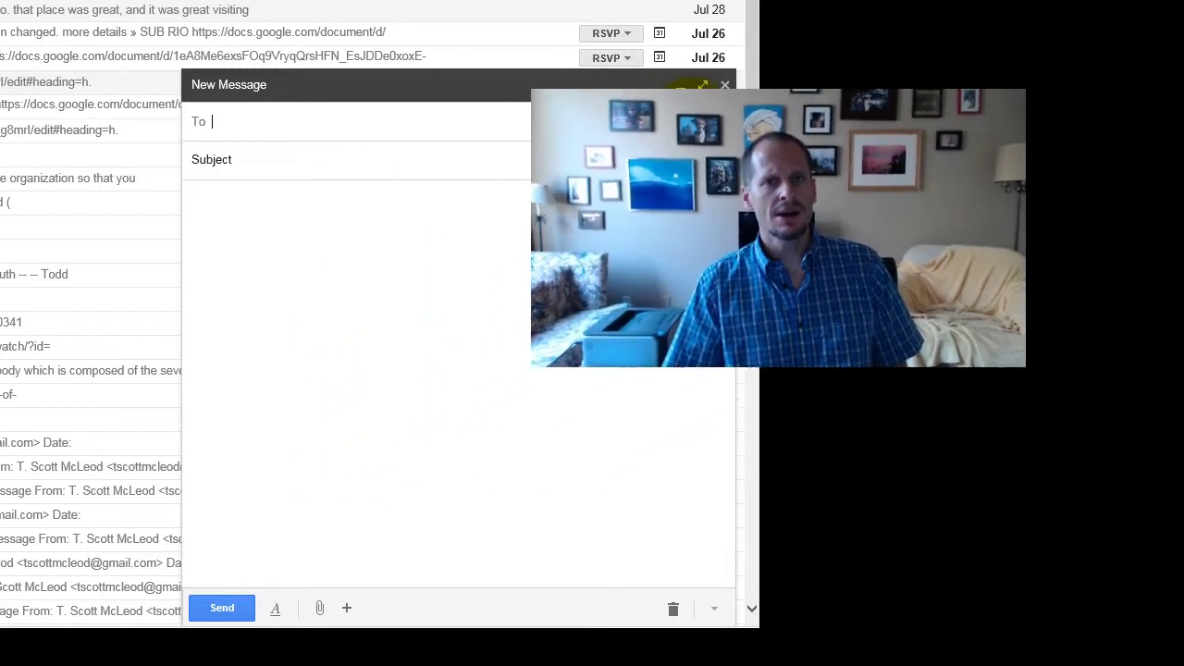
- Show the Cc line and enter the main contact in To from the suggestion
{"action": "left_click", "coordinate": [693, 123]}
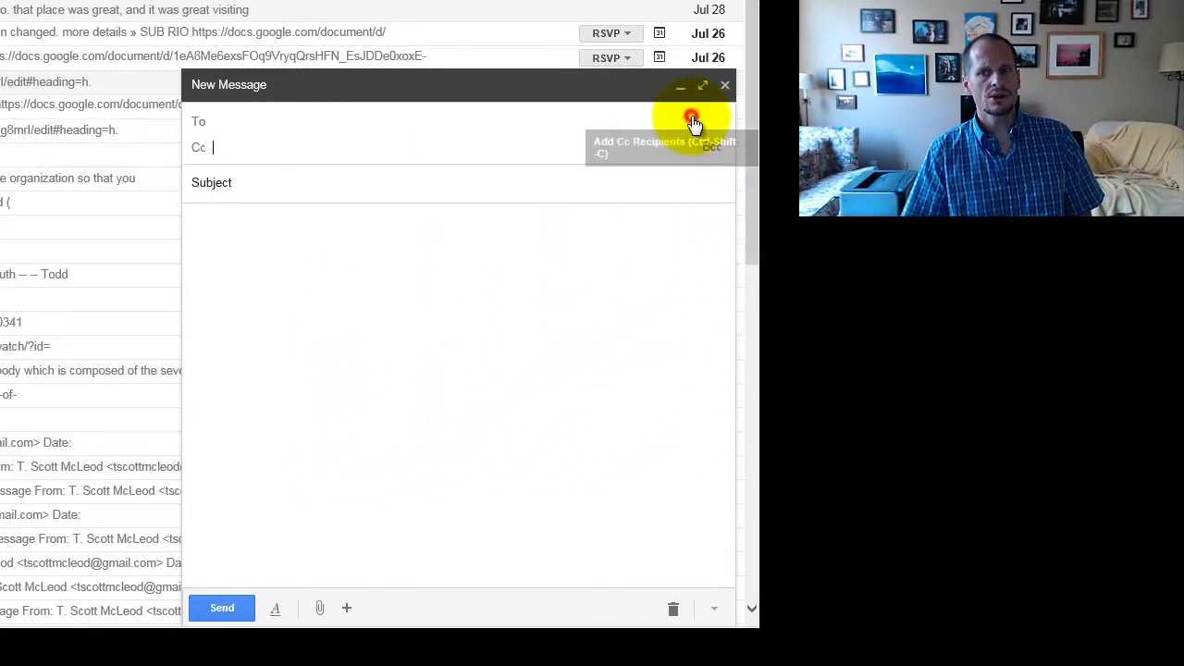
{"action": "left_click", "coordinate": [256, 125]}
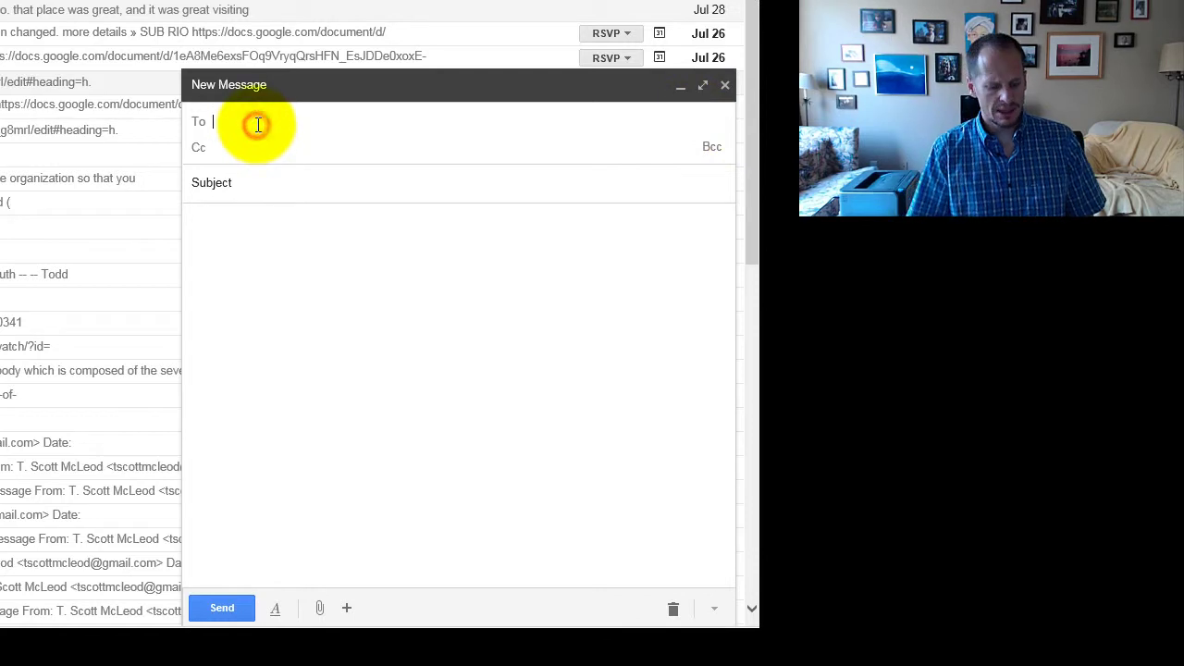
{"action": "type", "text": "thomas"}
{"action": "key", "text": "Return"}
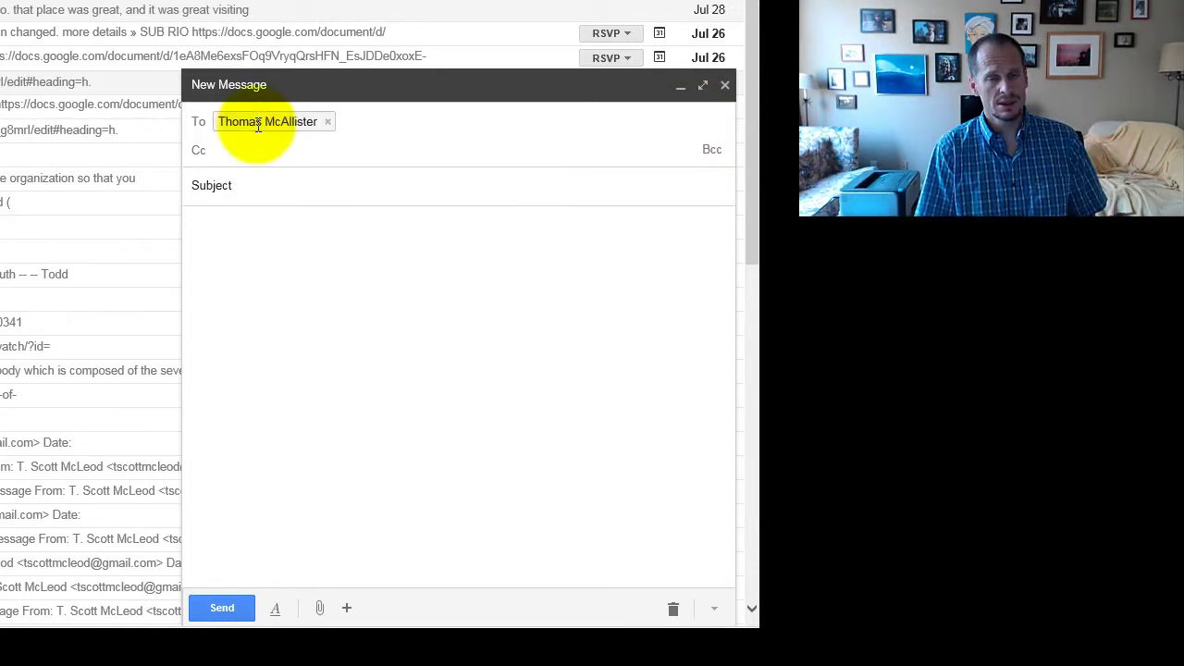
- Add the second contact as a Cc recipient from the suggestions
{"action": "left_click", "coordinate": [235, 150]}
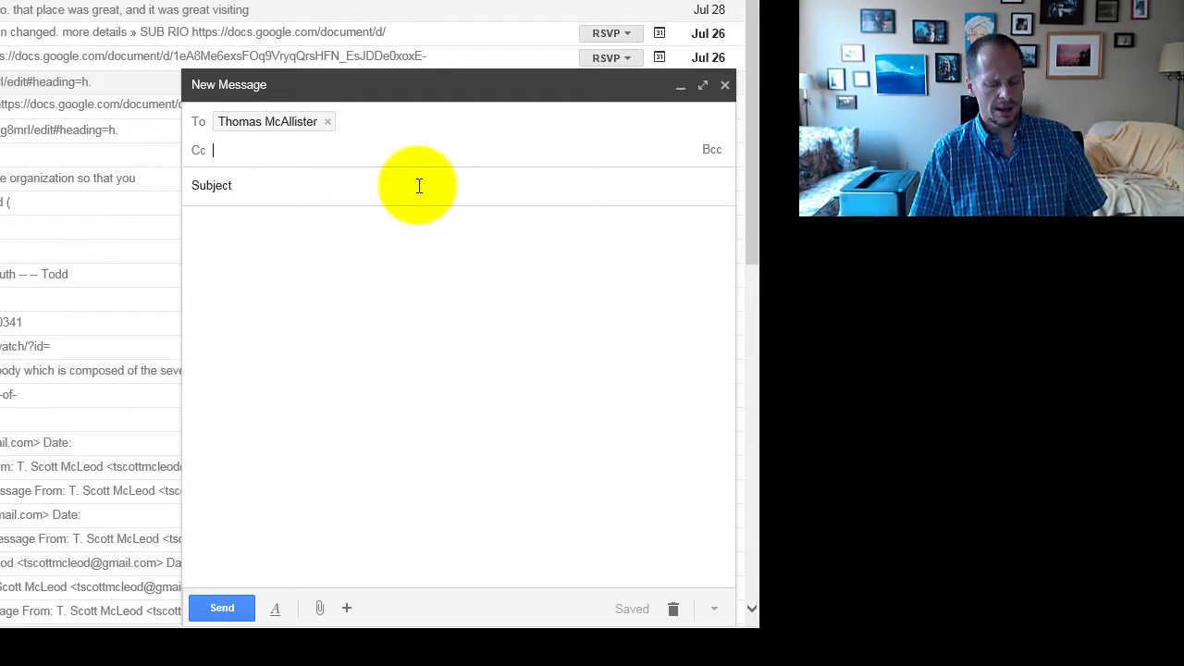
{"action": "type", "text": "rick."}
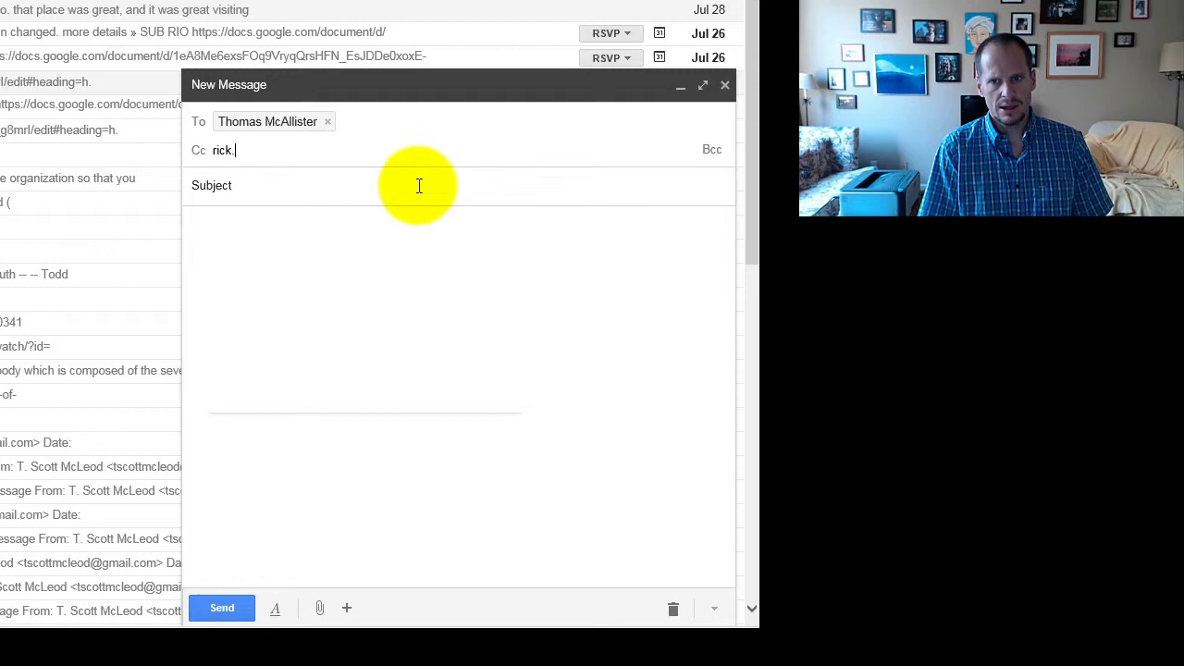
{"action": "key", "text": "BackSpace"}
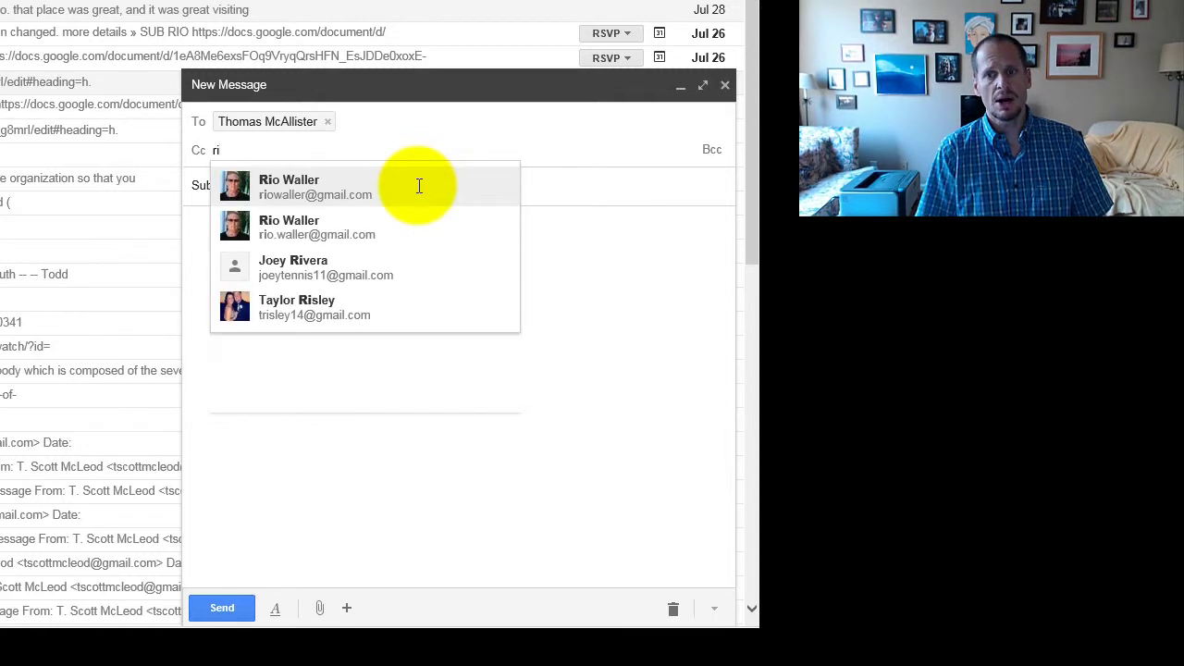
{"action": "left_click", "coordinate": [419, 186]}
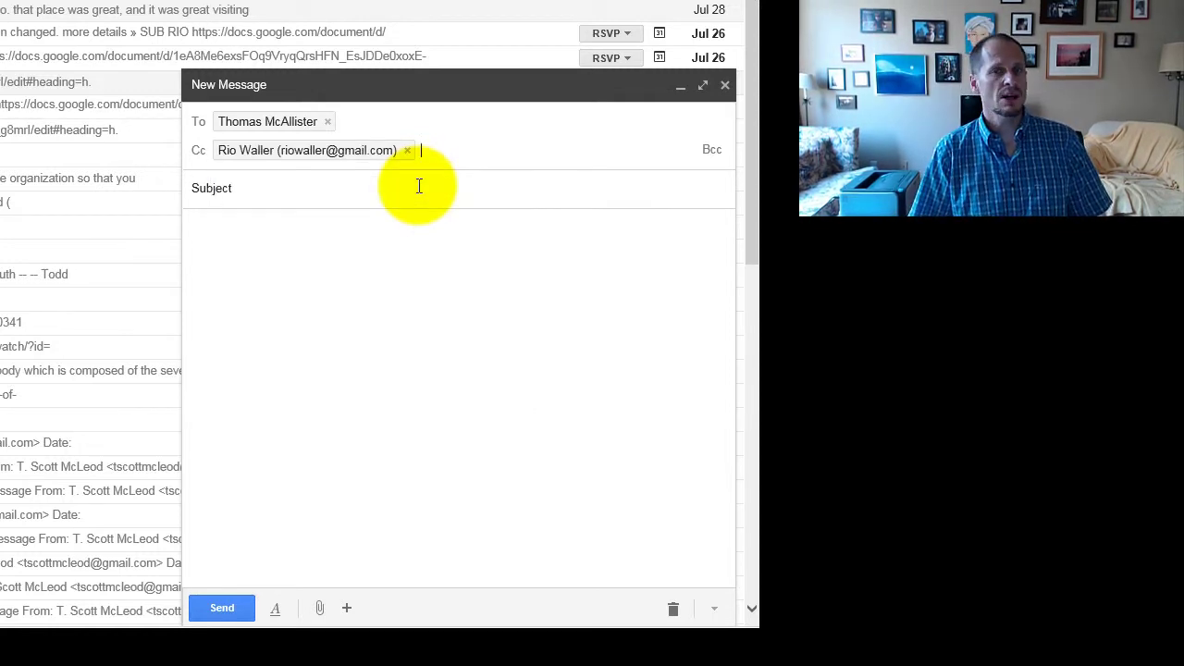
- Enter the subject 'Friday's Meeting', correcting its last letter
{"action": "left_click", "coordinate": [258, 186]}
{"action": "type", "text": "Frida"}
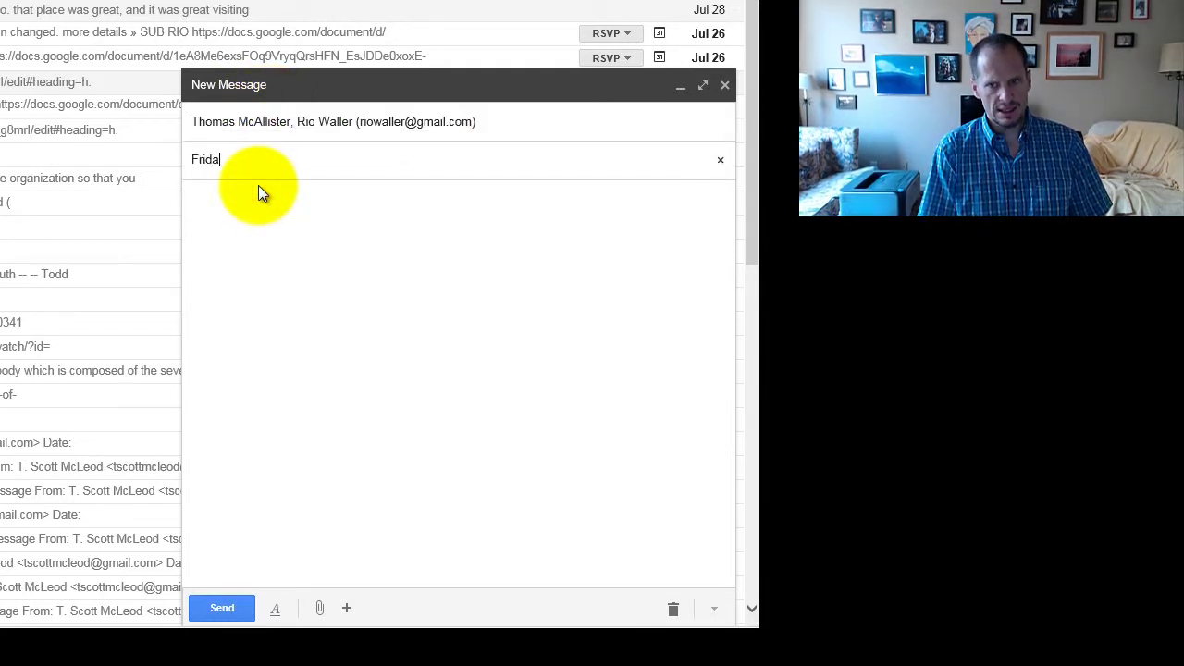
{"action": "type", "text": "y's Meetin"}
{"action": "key", "text": "Tab"}
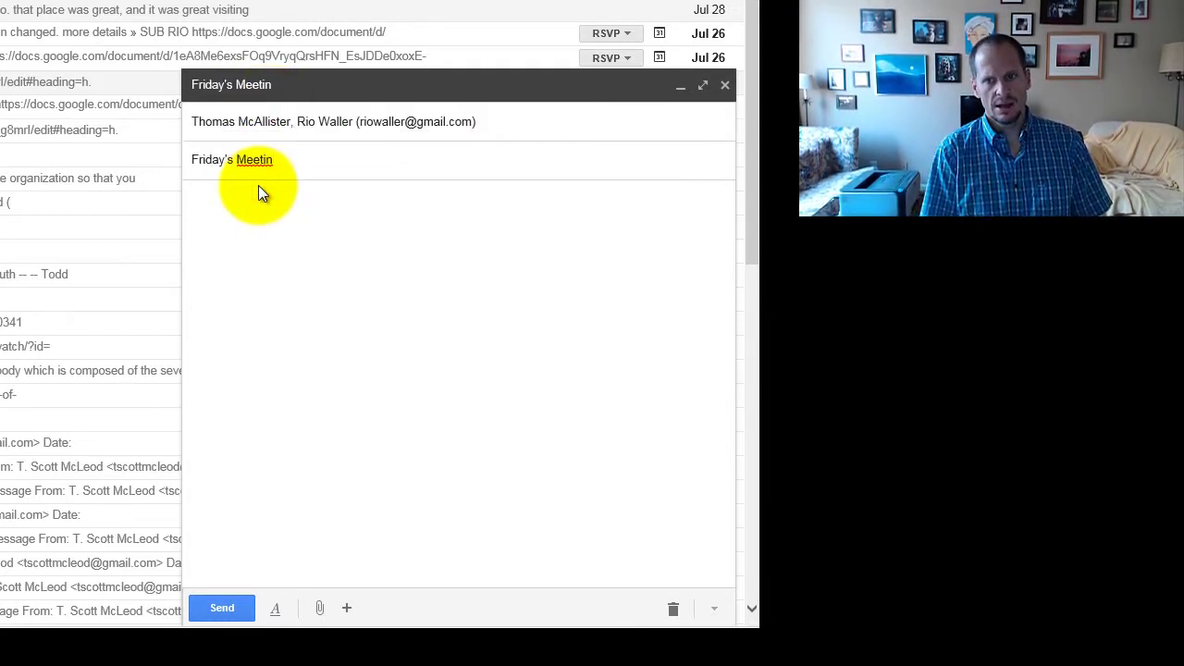
{"action": "left_click", "coordinate": [296, 158]}
{"action": "left_click", "coordinate": [254, 219]}
{"action": "left_click", "coordinate": [294, 157]}
{"action": "type", "text": "t"}
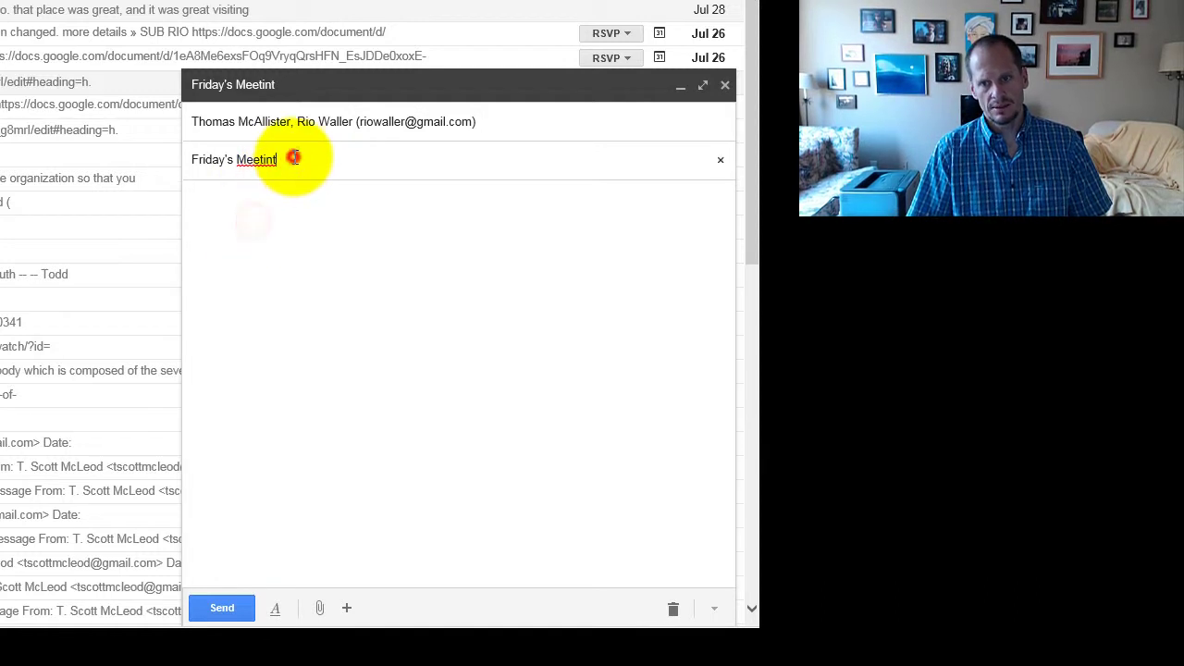
{"action": "key", "text": "BackSpace"}
{"action": "type", "text": "g"}
- Begin the body text reminding the recipient about the meeting
{"action": "left_click", "coordinate": [266, 234]}
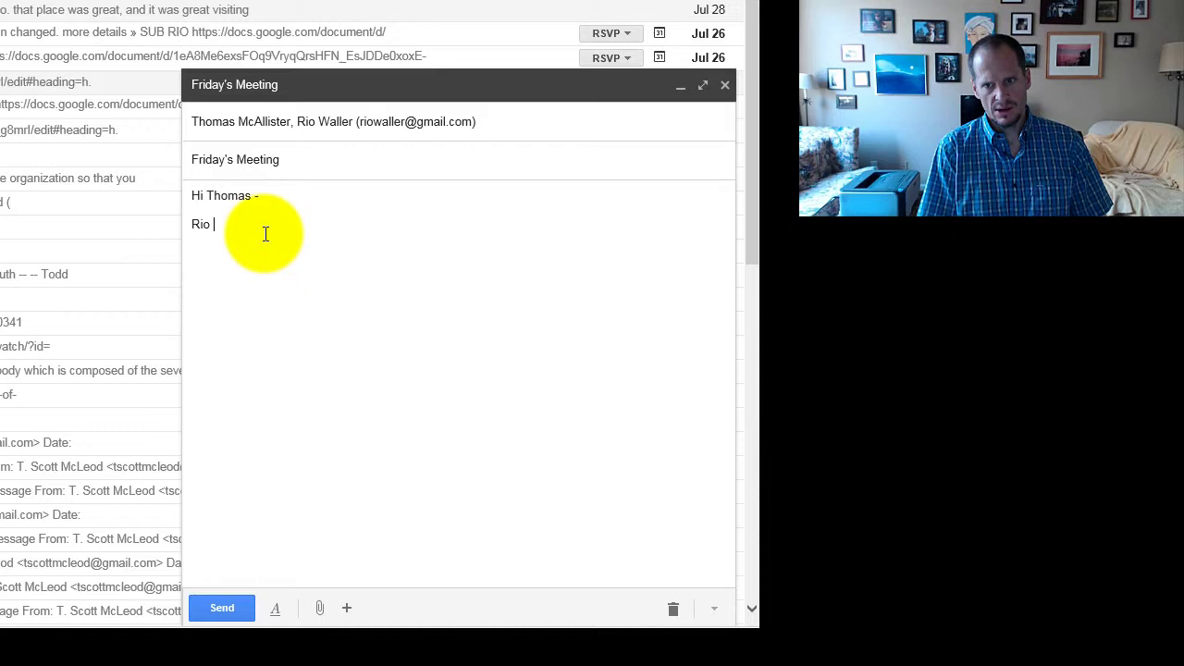
{"action": "type", "text": "to email you agout Friday's meeting, just to rem"}
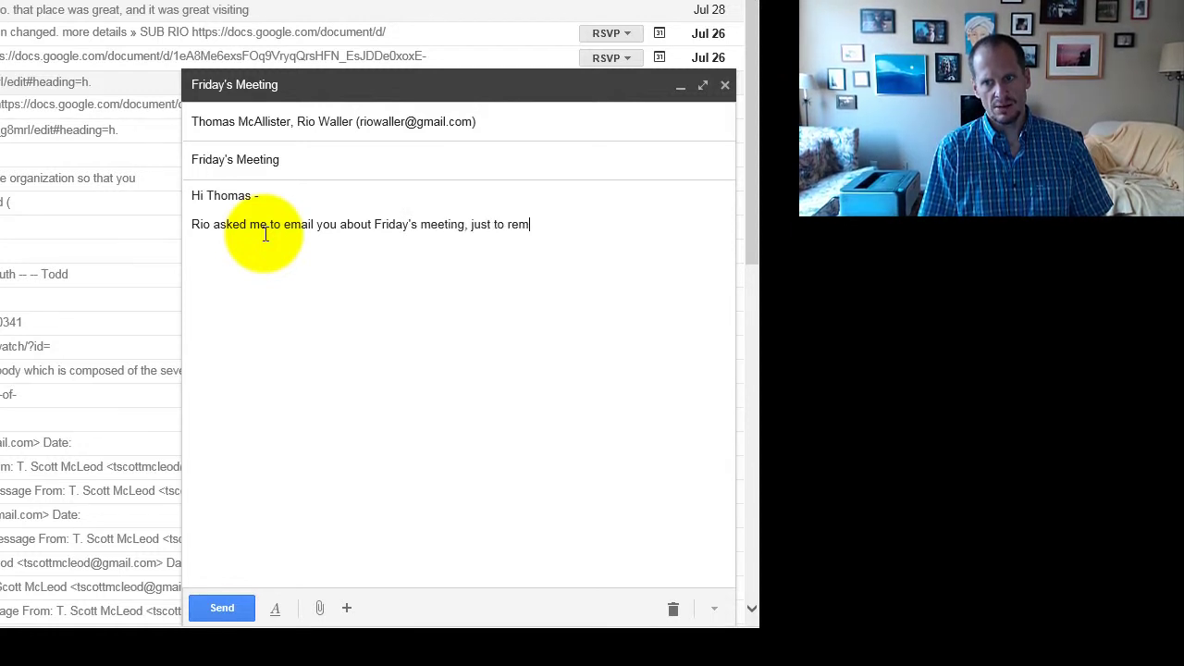
{"action": "type", "text": "we're met"}
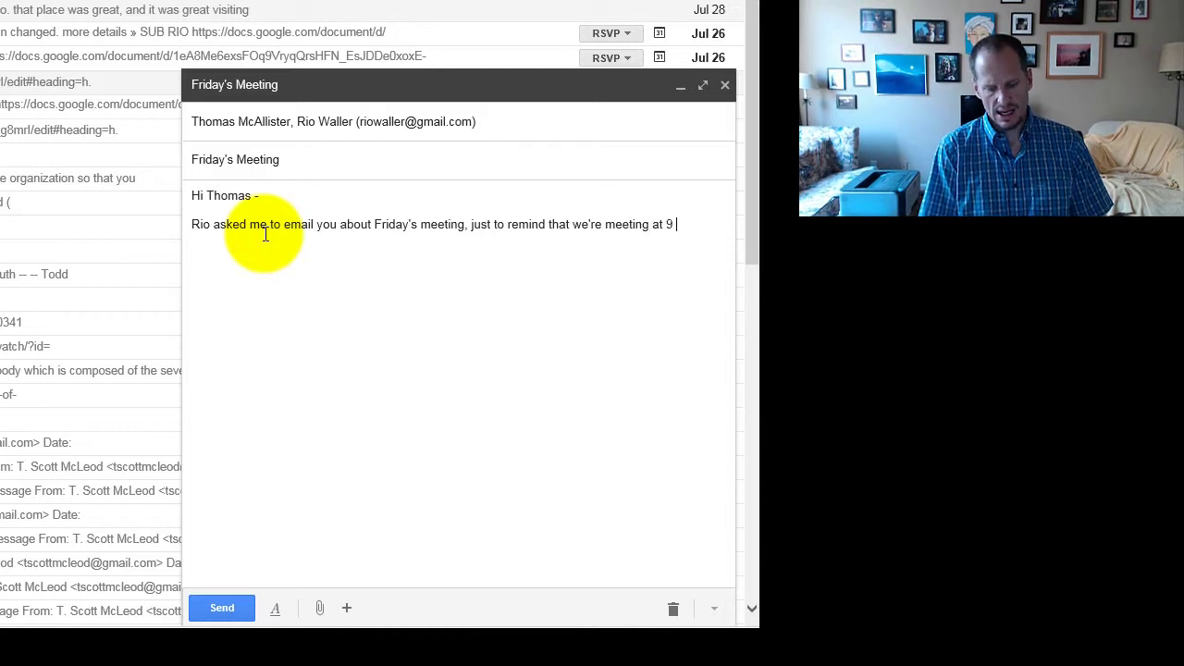
- Expand the collapsed recipients line back into separate To and Cc fields
{"action": "left_click", "coordinate": [561, 126]}
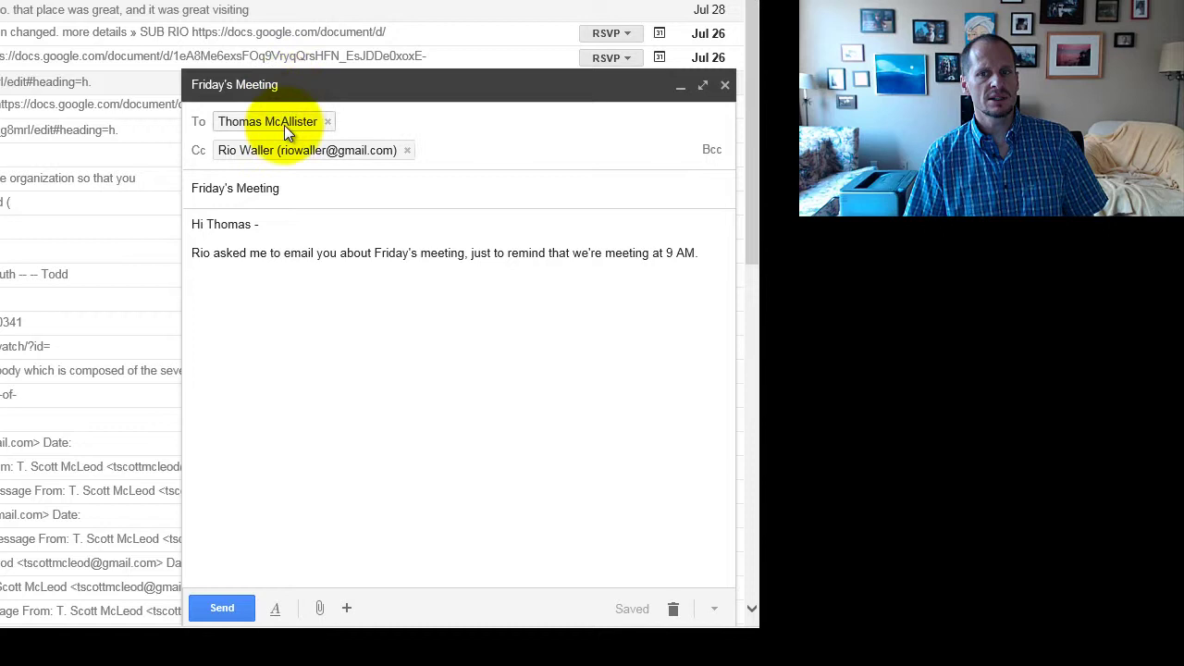
{"action": "mouse_move", "coordinate": [284, 125]}
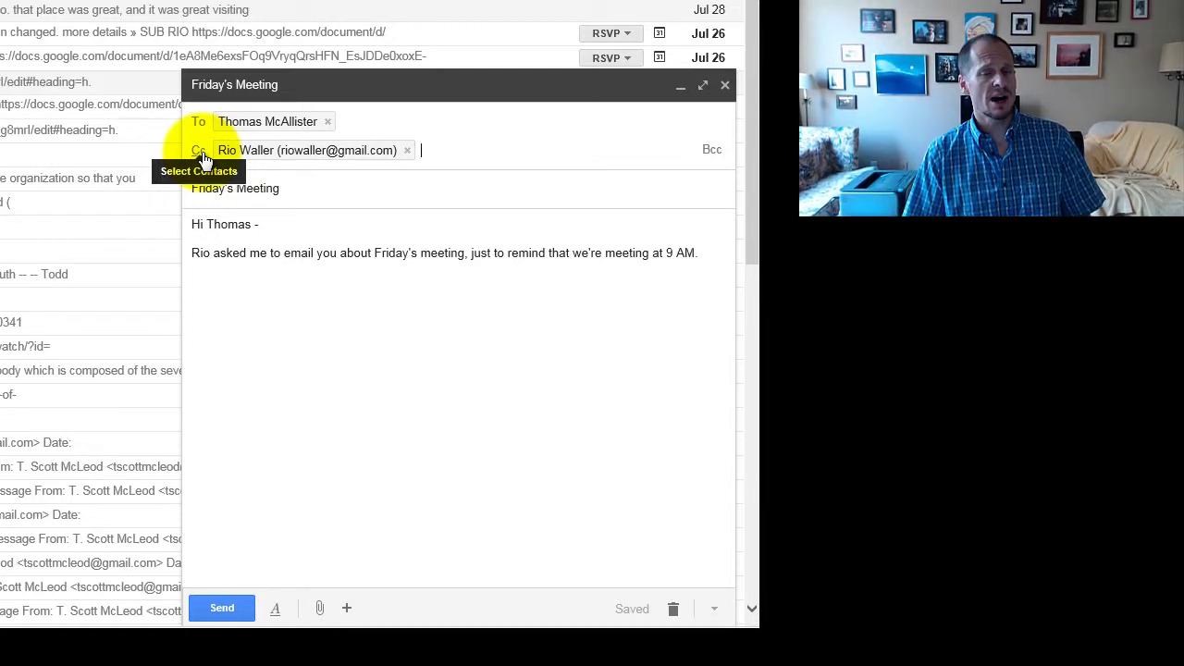
{"action": "mouse_move", "coordinate": [268, 150]}
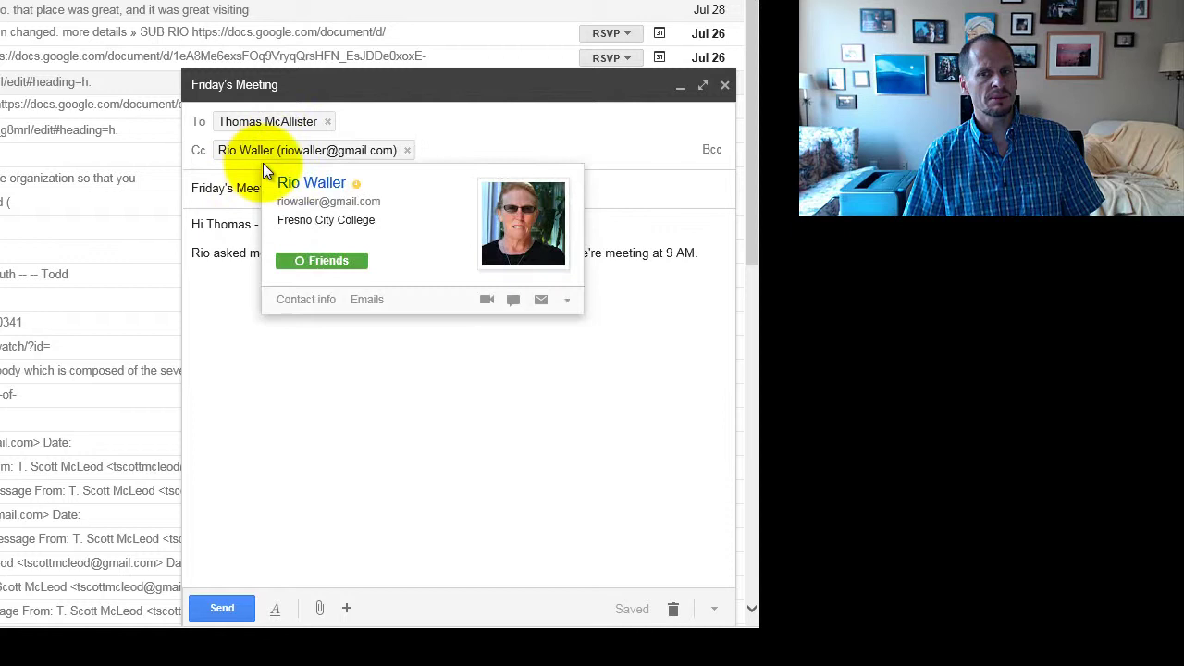
{"action": "left_click_drag", "start_coordinate": [193, 257], "coordinate": [243, 256]}
{"action": "left_click", "coordinate": [518, 120]}
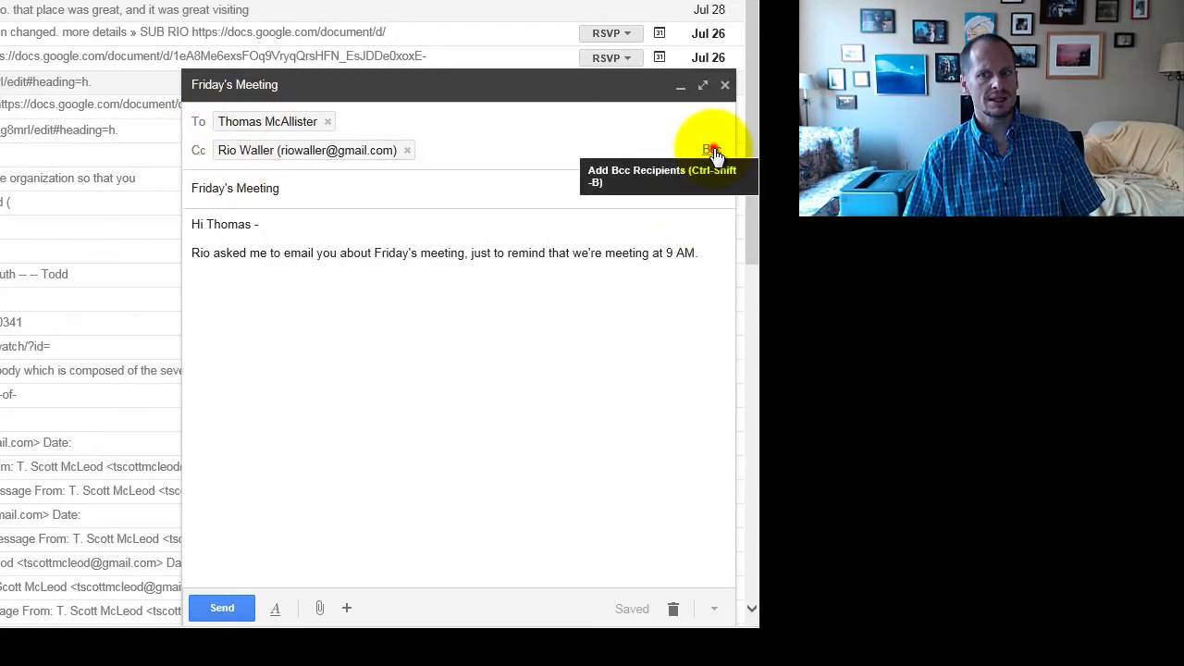
- Add a Bcc line and enter the blind-copy recipient's e-mail address
{"action": "left_click", "coordinate": [713, 152]}
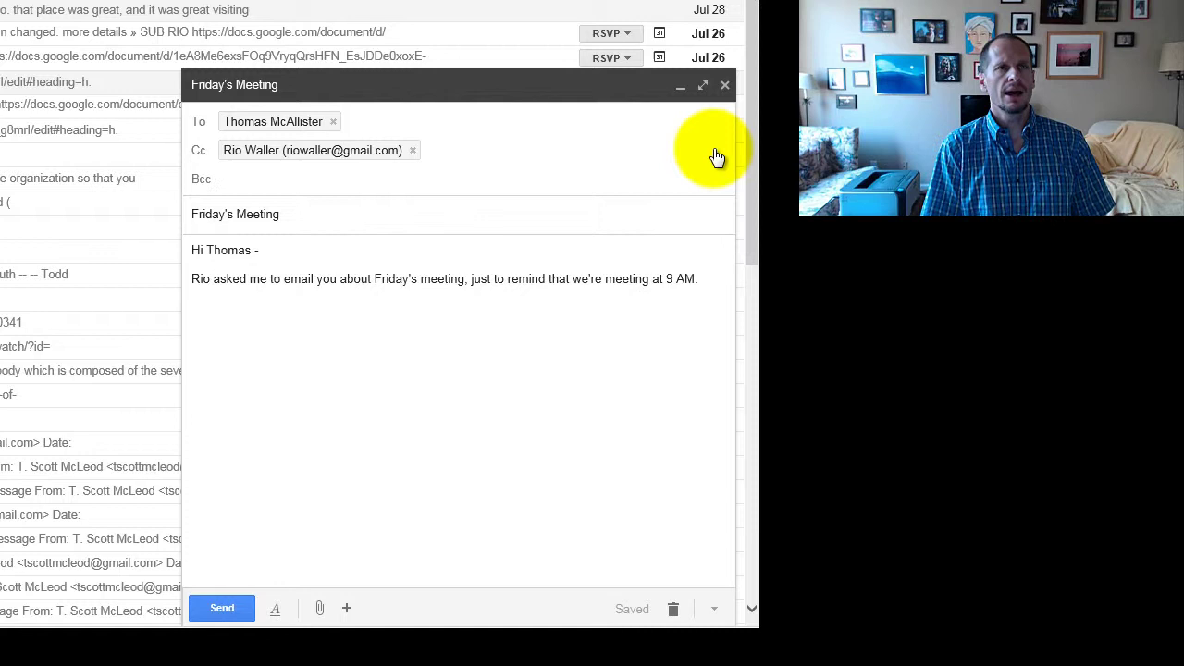
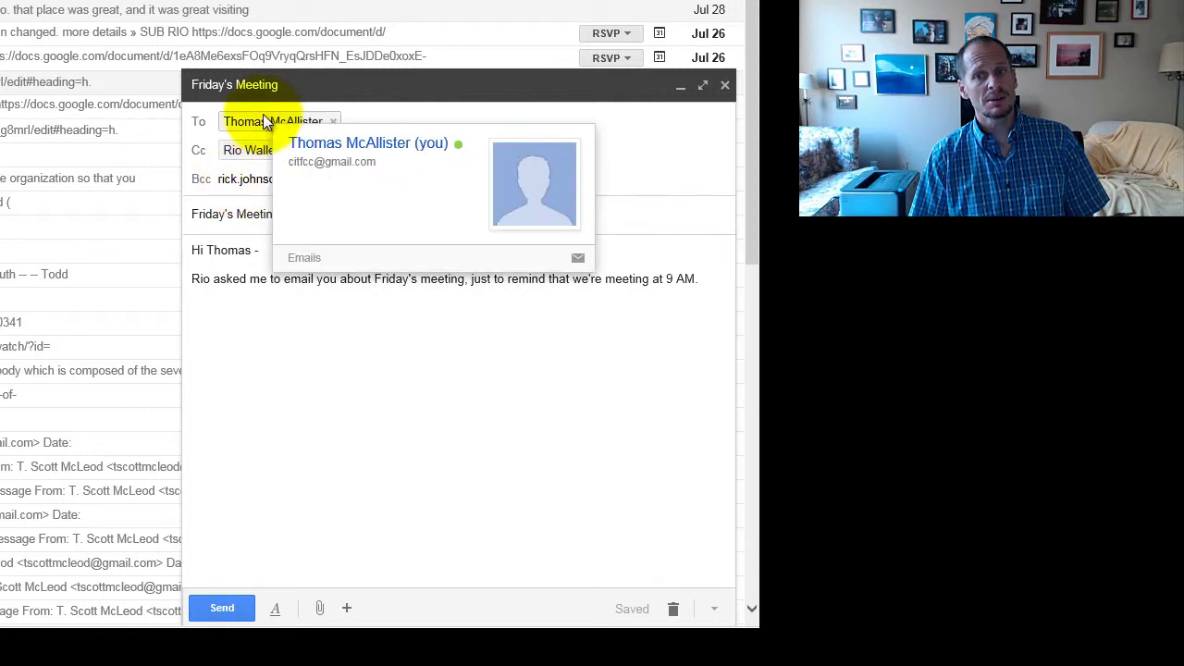
- Throw away the draft with the Discard draft icon, closing the compose window
{"action": "mouse_move", "coordinate": [243, 155]}
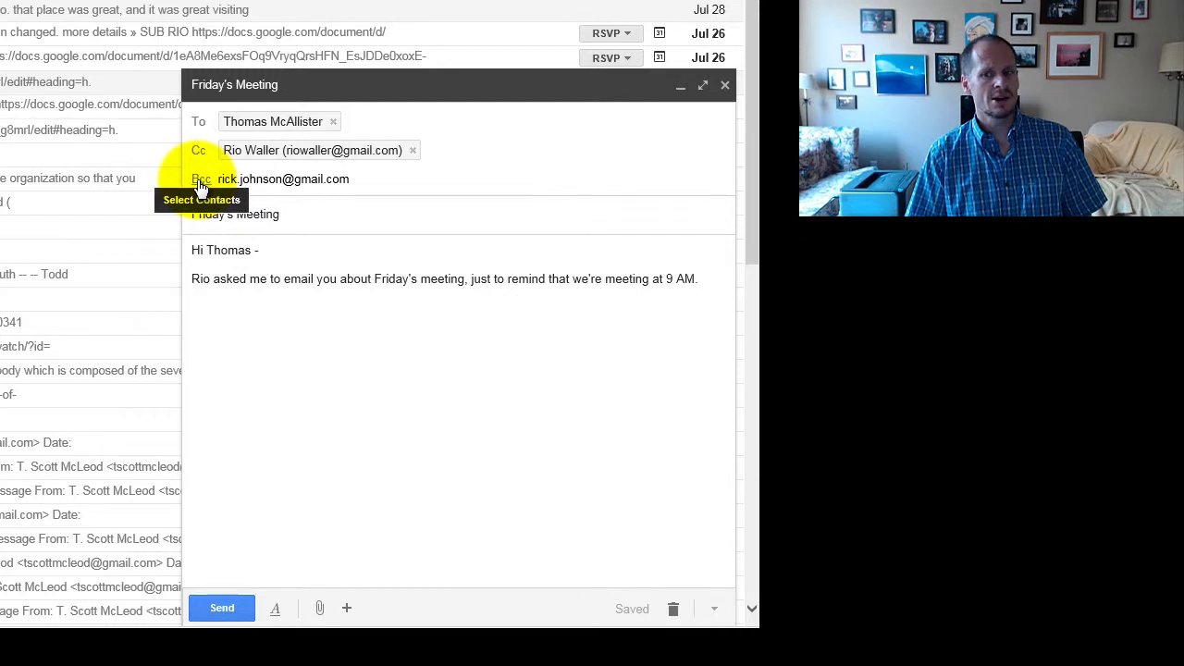
{"action": "left_click", "coordinate": [673, 609]}
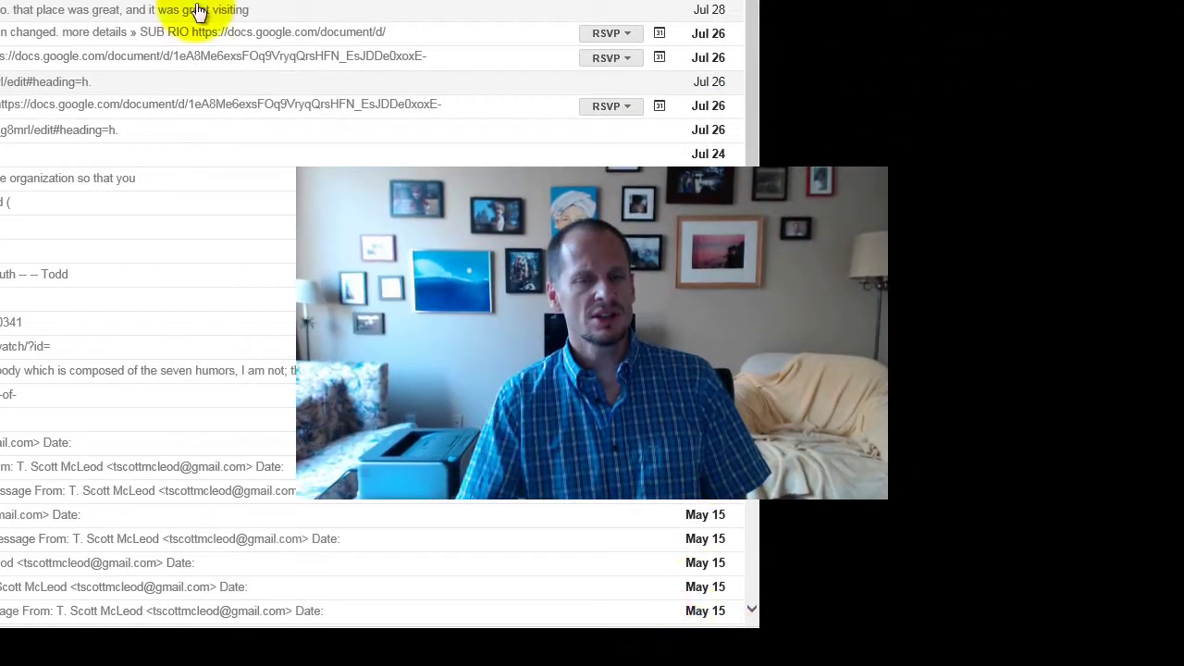